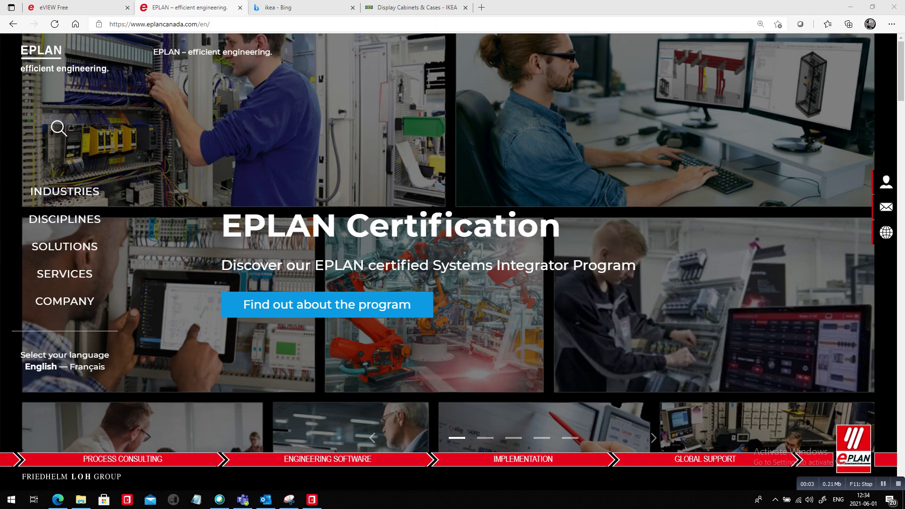
- Open the Rittal and EPLAN value chain page and review its engineering, sourcing, manufacturing and operations stages
left_click(542, 438)
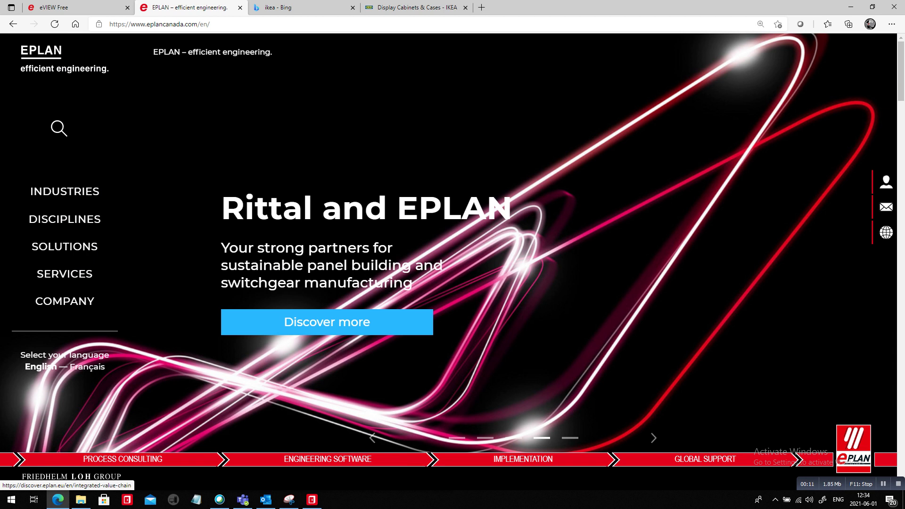
left_click(328, 322)
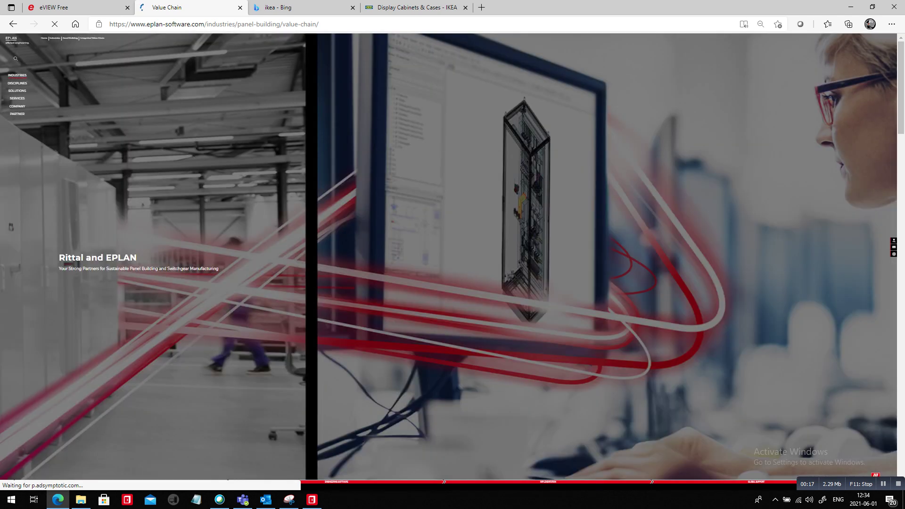
scroll(452, 257, "down", 8)
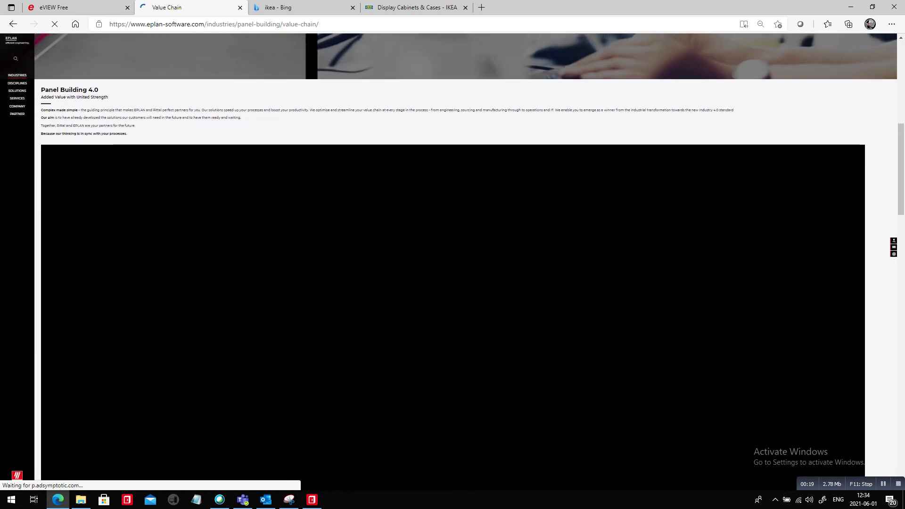
scroll(453, 260, "down", 10)
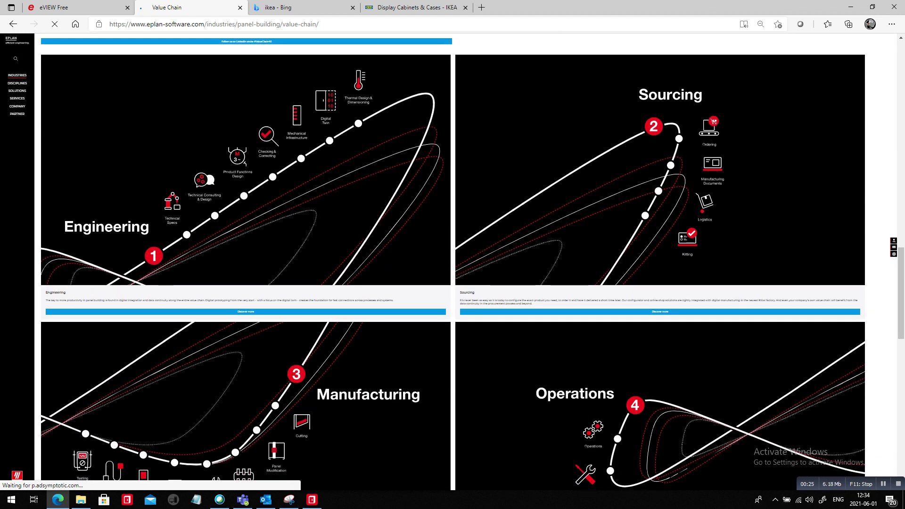
scroll(452, 259, "down", 4)
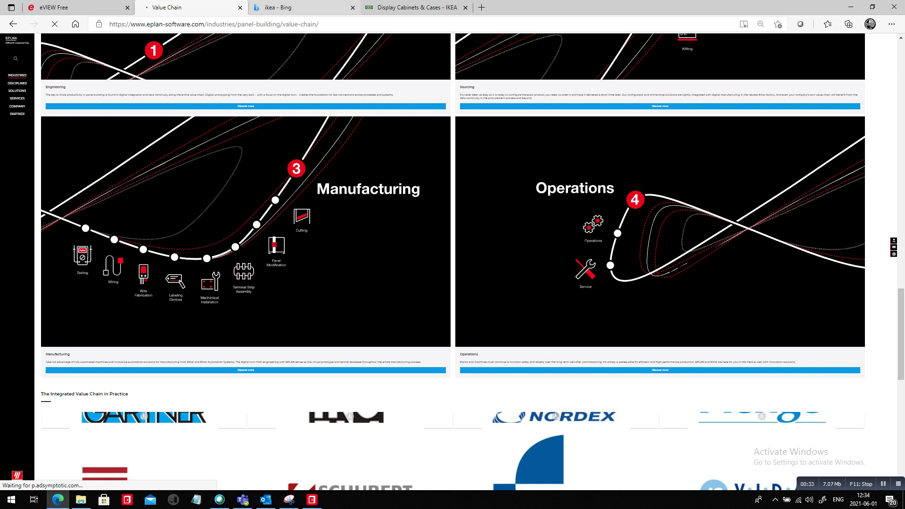
- View the IKEA display and storage cabinets page for comparison and return to the value chain page
left_click(416, 7)
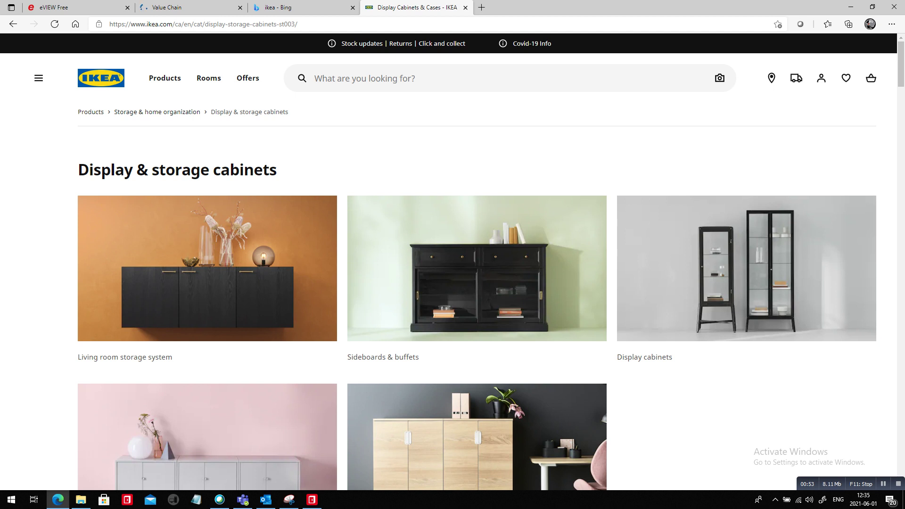
left_click(189, 7)
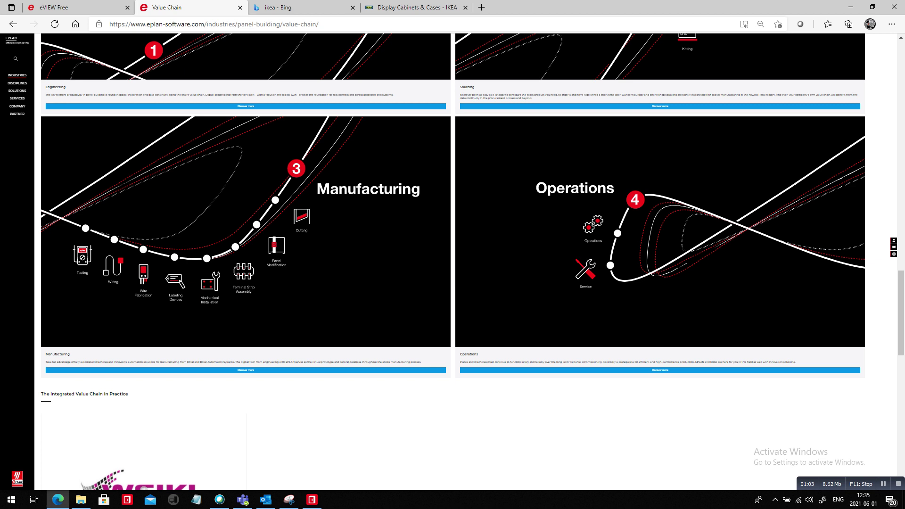
- Switch to EPLAN Pro Panel and open page 7 of A1 under EE01 (KITTING)
key("alt+Tab")
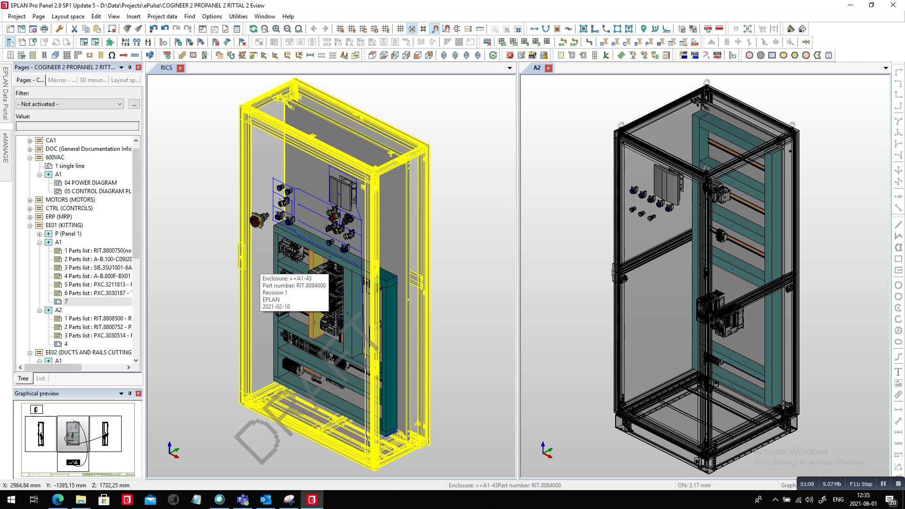
left_click(66, 301)
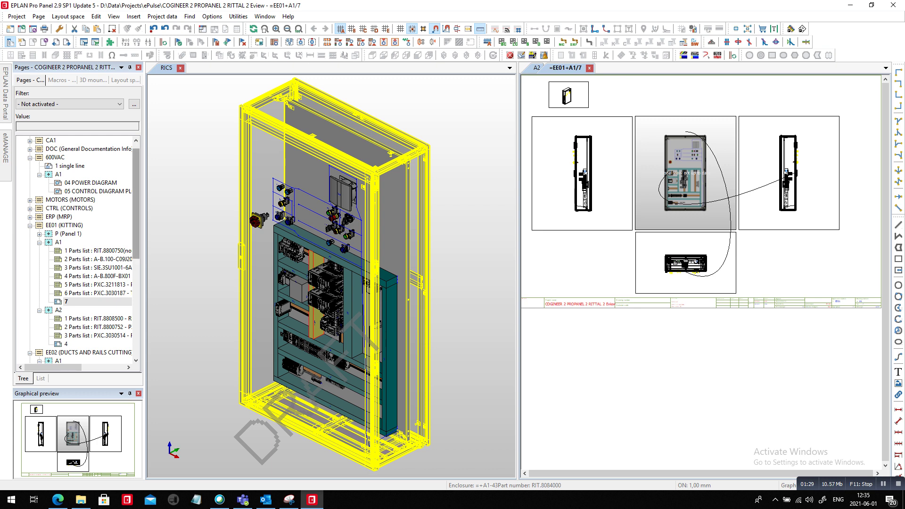
- Open page 1 of A1 under EE02 (ducts and rails cutting) and examine its enclosure legend
scroll(77, 250, "down", 3)
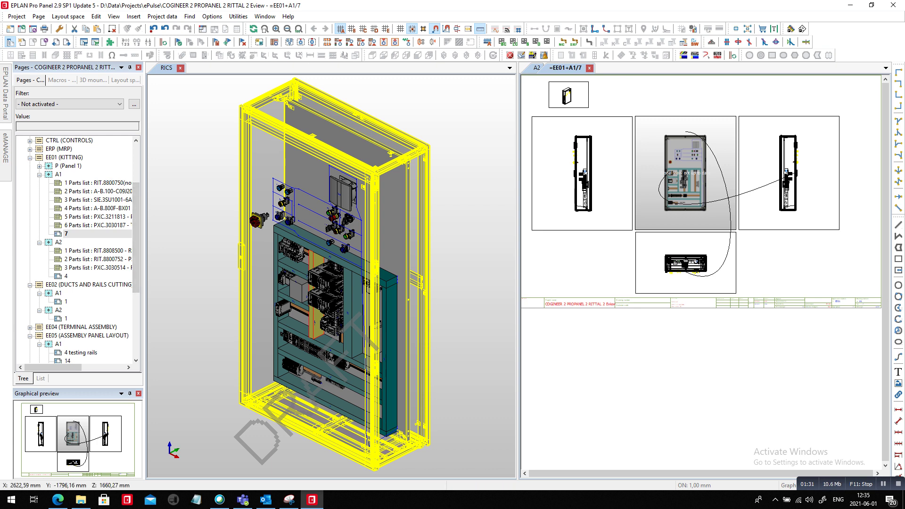
key("Escape")
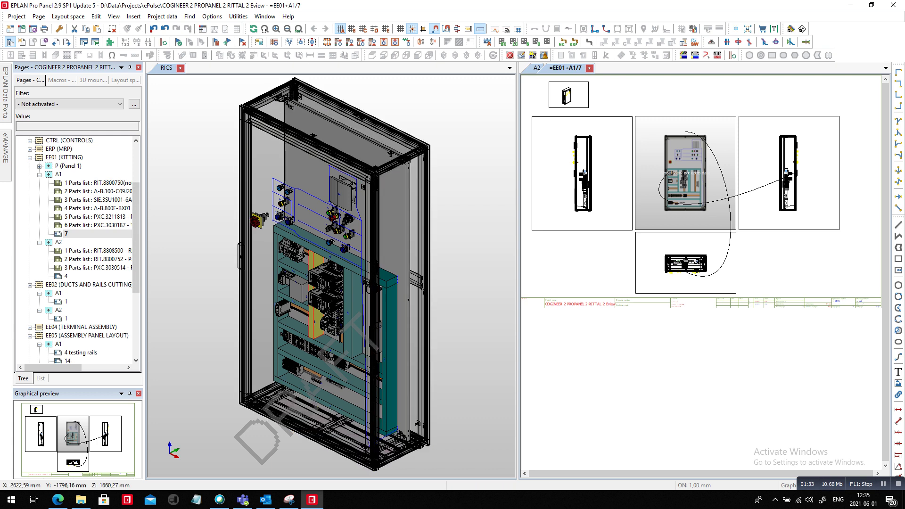
double_click(66, 301)
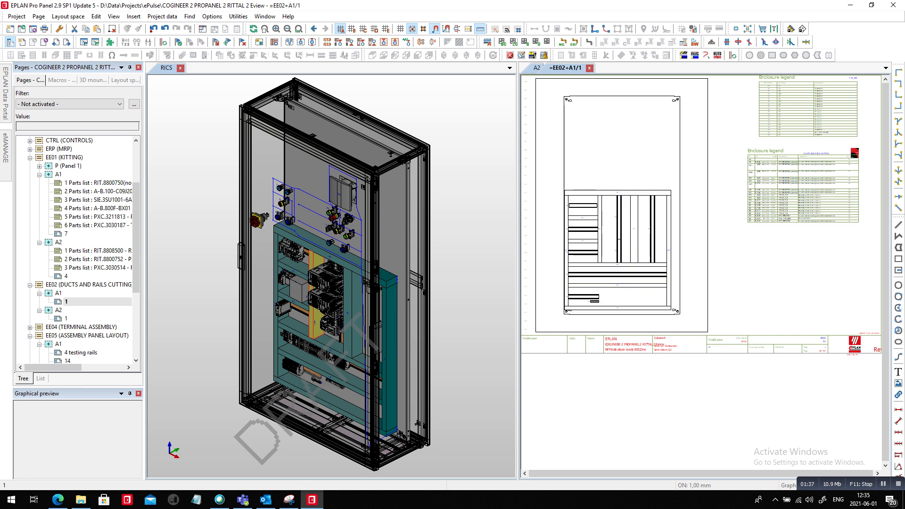
left_click(266, 276)
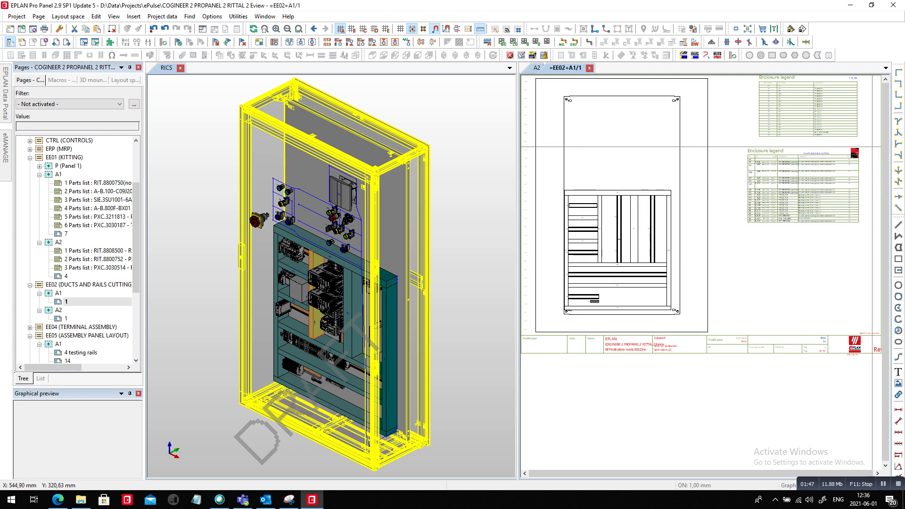
scroll(868, 147, "up", 1)
scroll(873, 146, "up", 1)
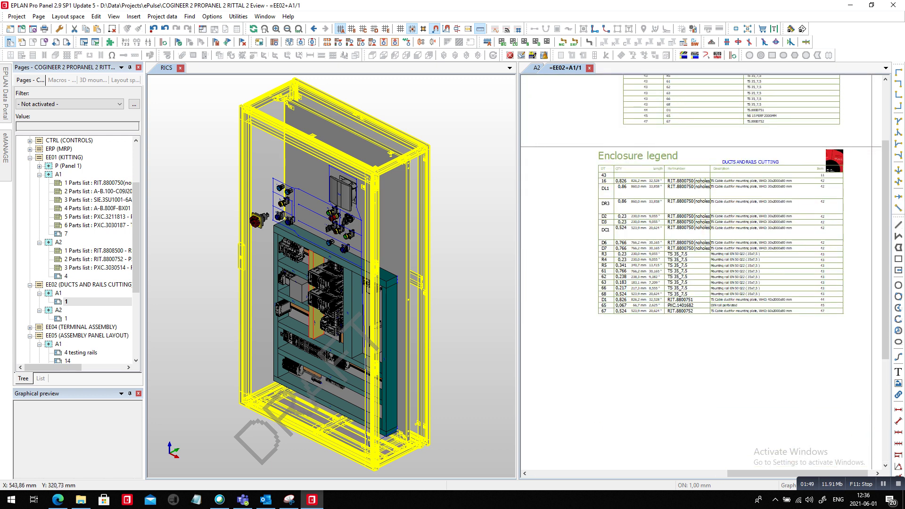
scroll(873, 146, "up", 1)
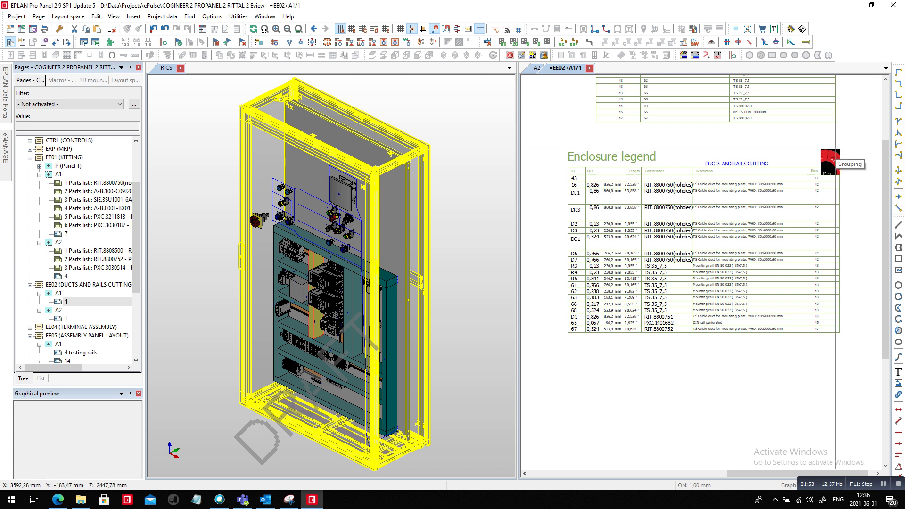
left_click(298, 29)
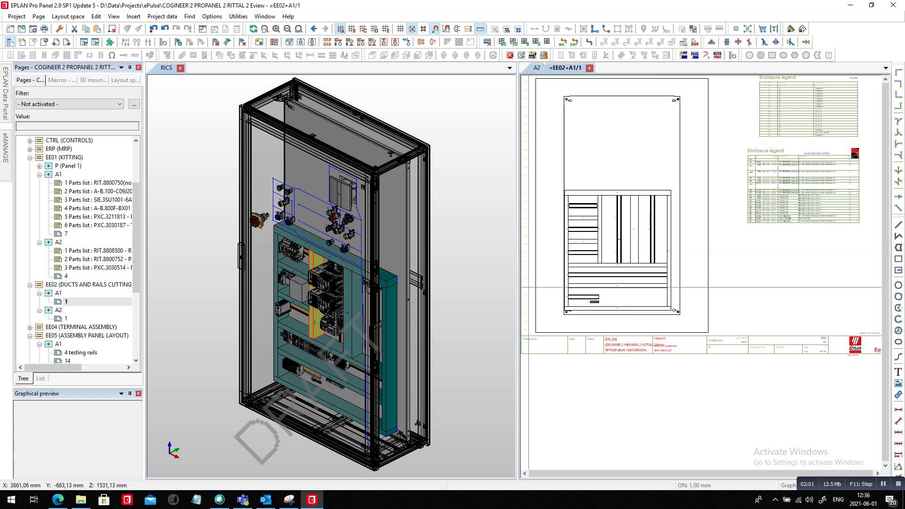
- Preview page 14 of A1 under EE05 (ASSEMBLY PANEL LAYOUT) and select the enclosure in the RICS layout space
left_click(68, 360)
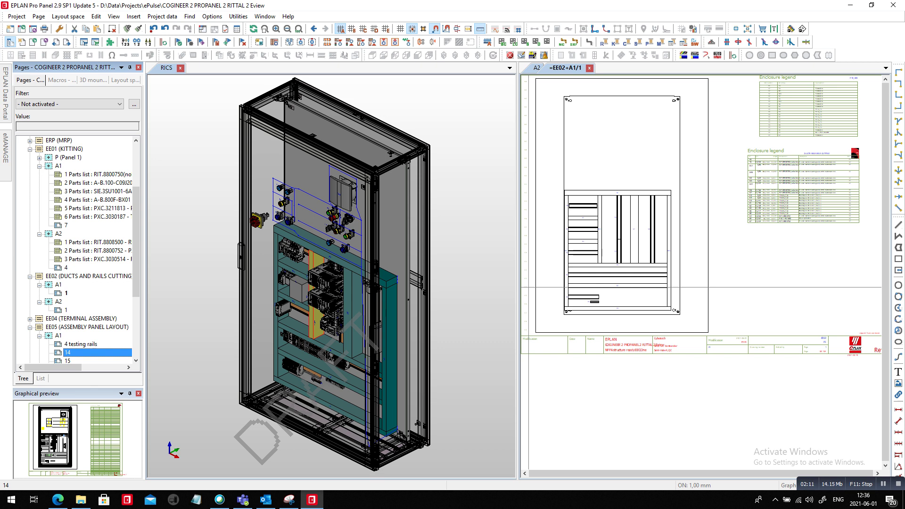
left_click(376, 302)
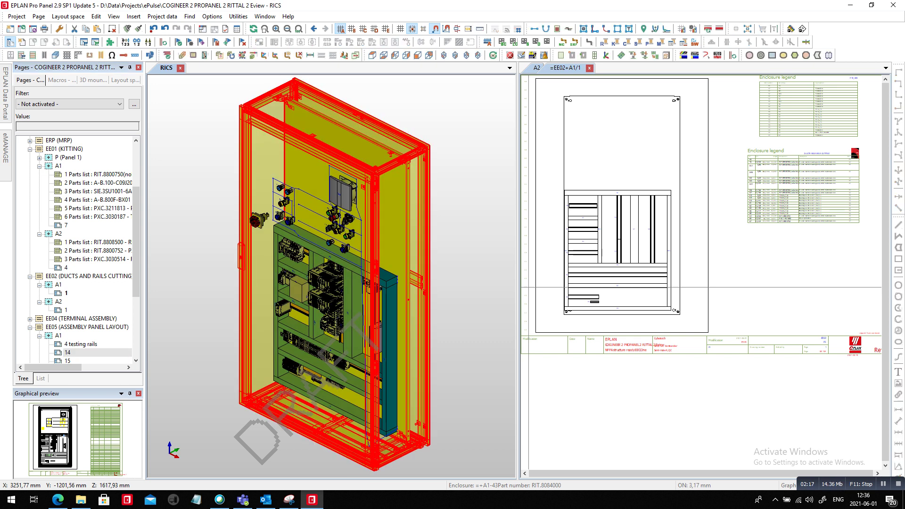
left_click(778, 290)
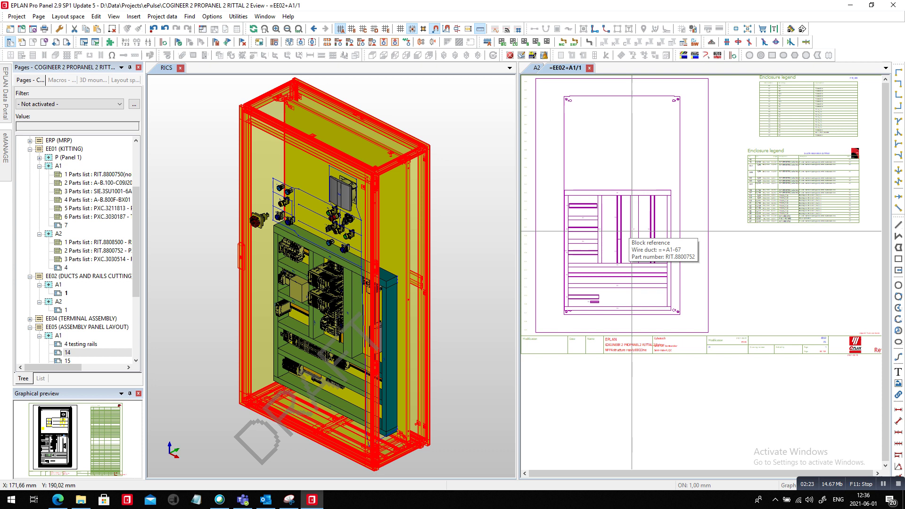
- Check the A1 NC drilling page and its cut-out legend in eVIEW Free, and return to EPLAN Pro Panel
key("alt+Tab")
left_click(75, 7)
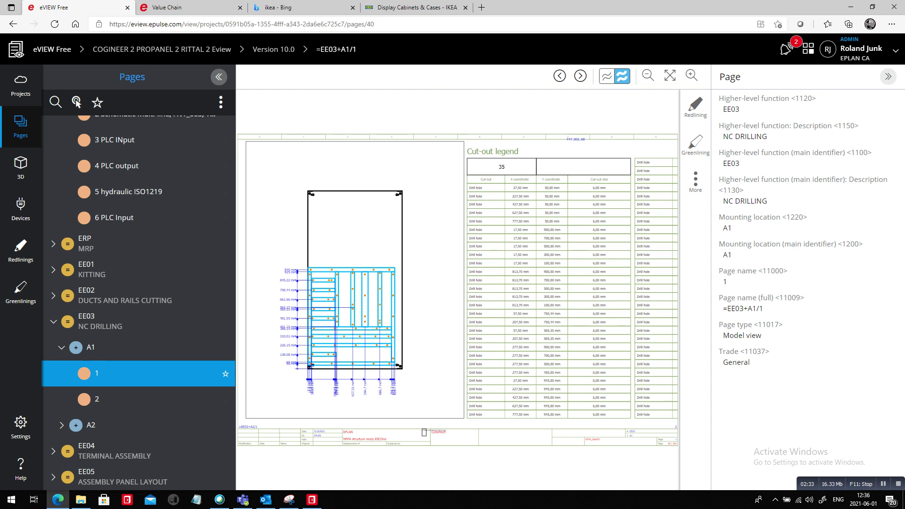
key("alt+Tab")
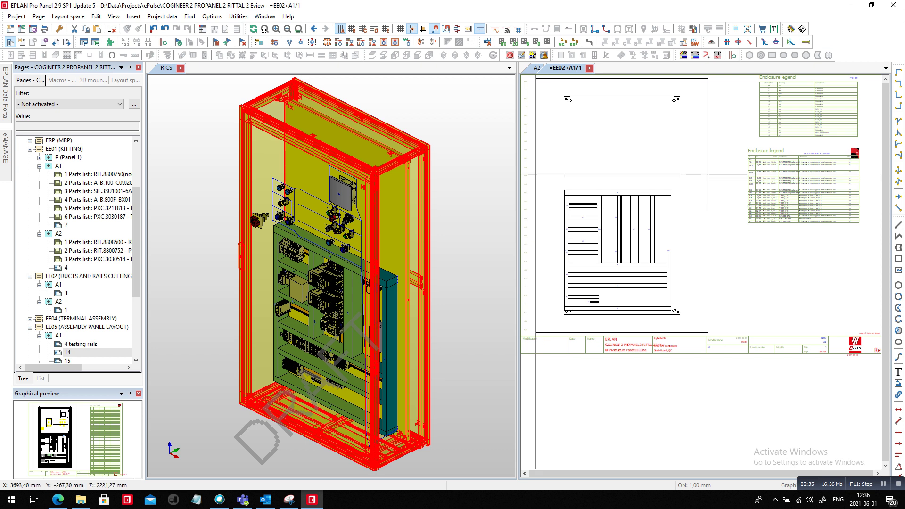
- Open the project's 2D drilling views report templates and select template 1
left_click(238, 16)
mouse_move(249, 27)
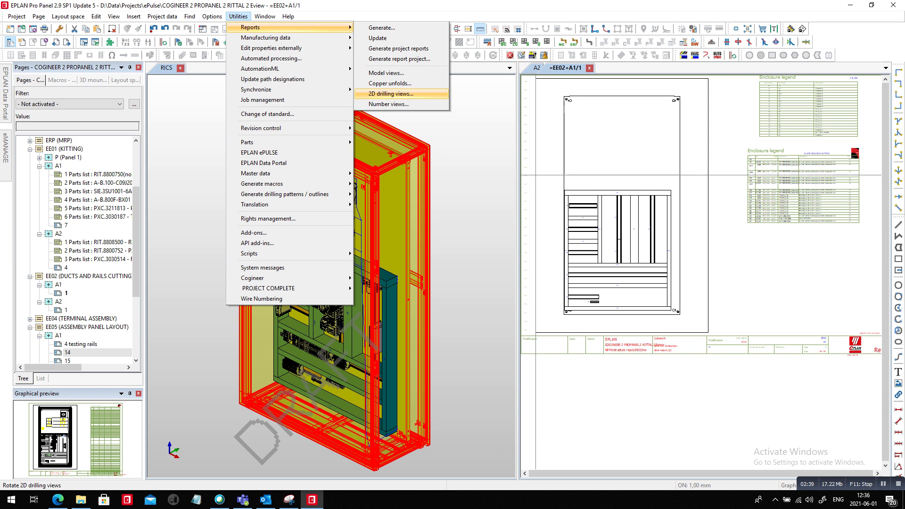
left_click(391, 94)
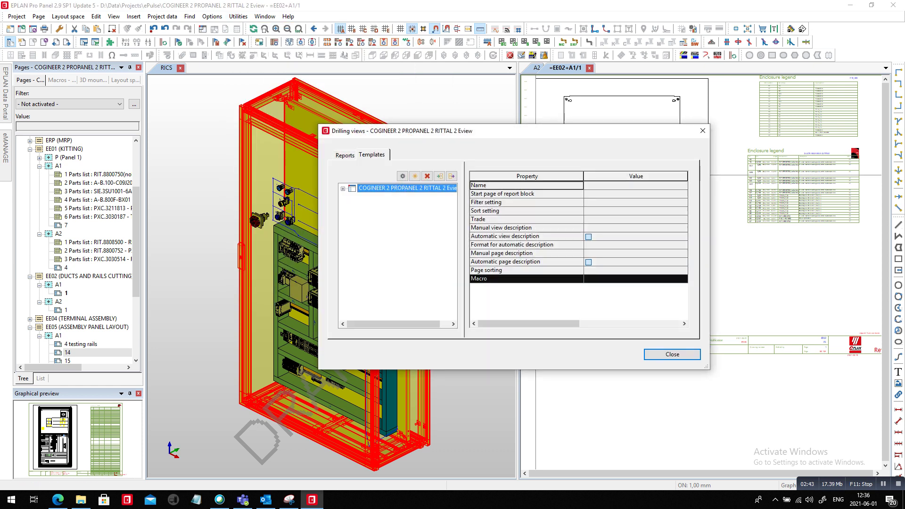
left_click(371, 155)
left_click(343, 188)
left_click(370, 197)
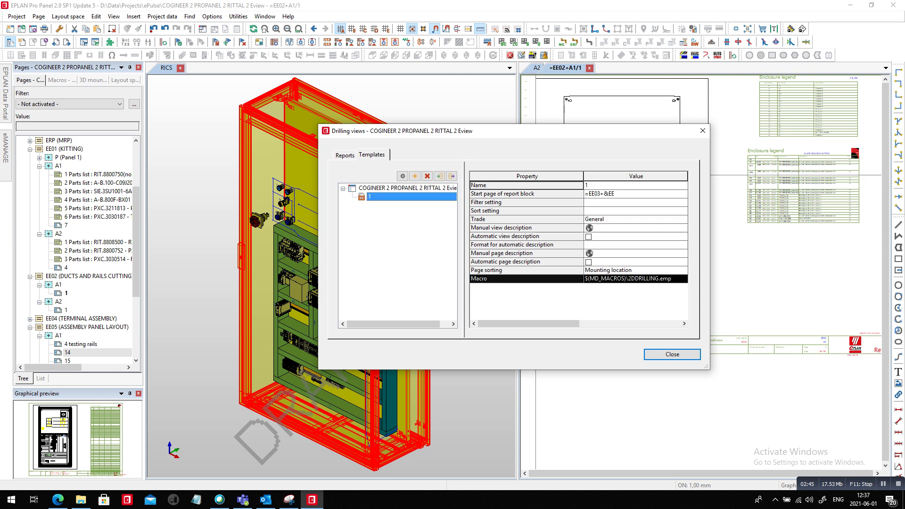
- Review the template's start page settings and the page macros available for it, leaving both settings as they are
left_click(632, 193)
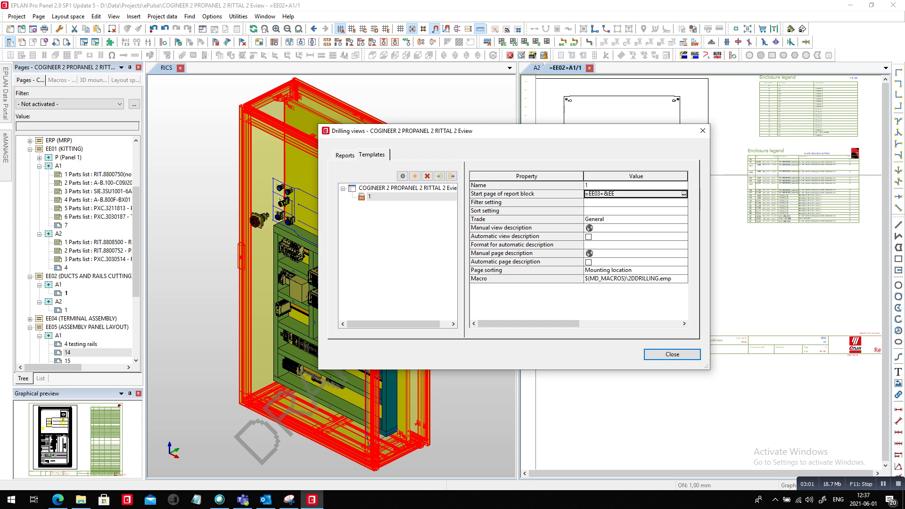
left_click(684, 193)
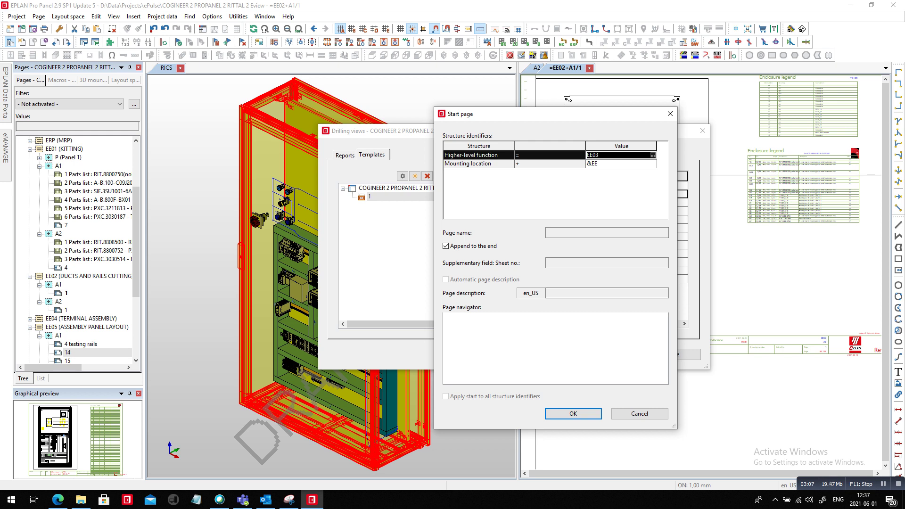
key("Return")
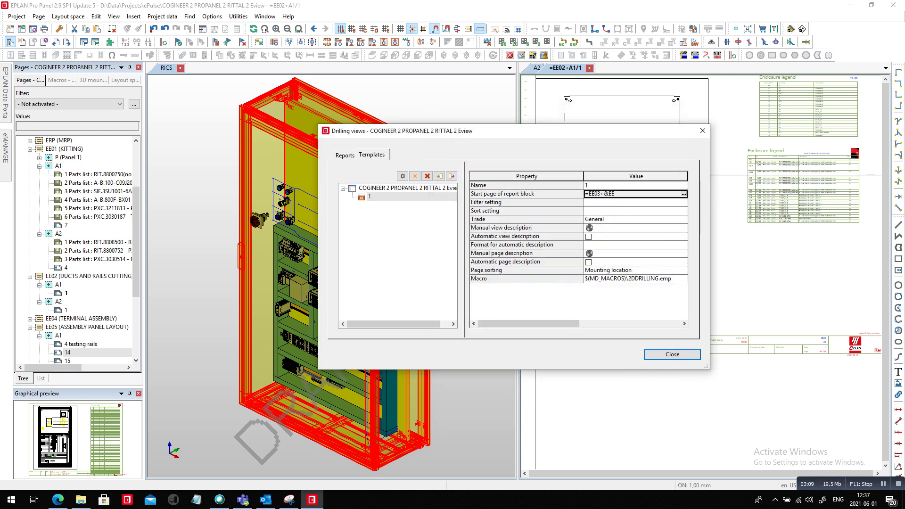
left_click(632, 278)
left_click(684, 279)
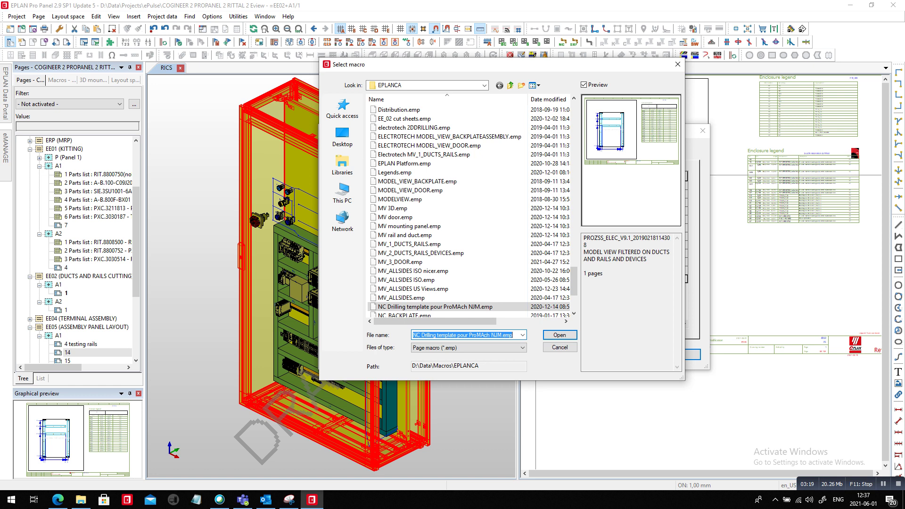
key("Escape")
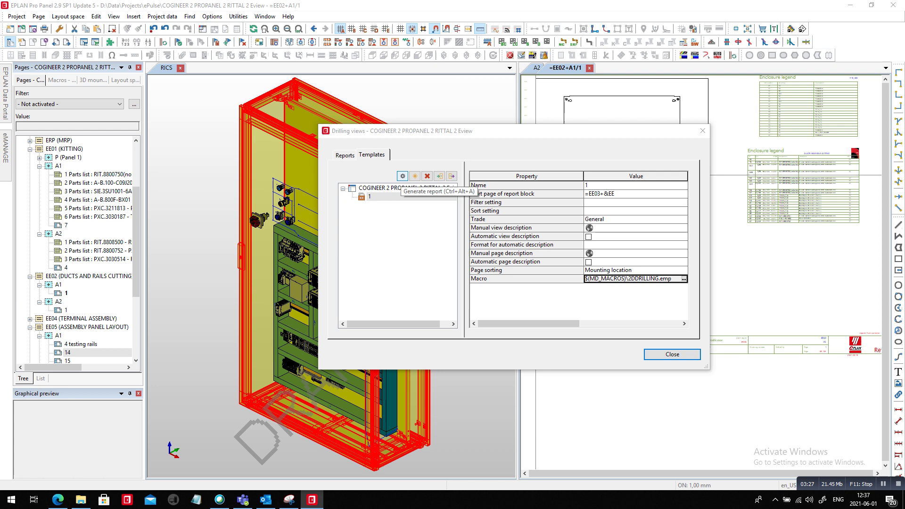
- Generate the 2D drilling view report from template 1 and close the drilling views settings
left_click(402, 176)
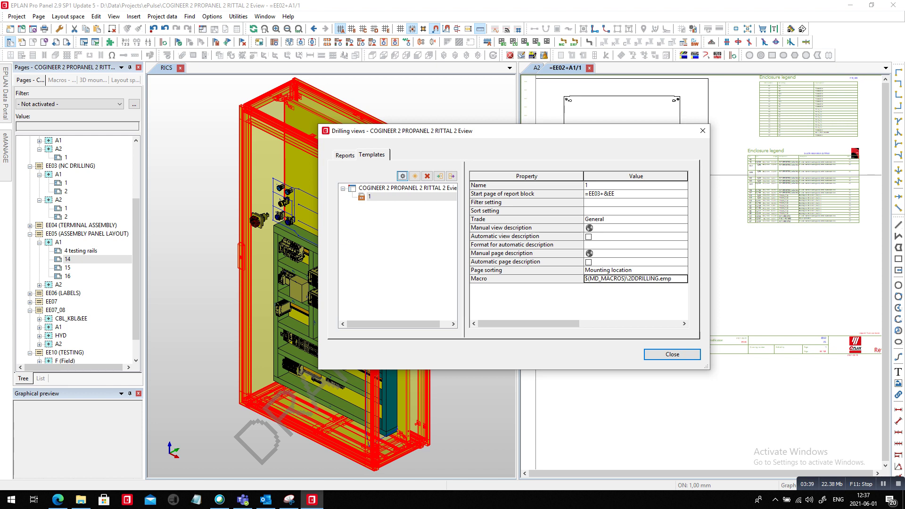
key("Escape")
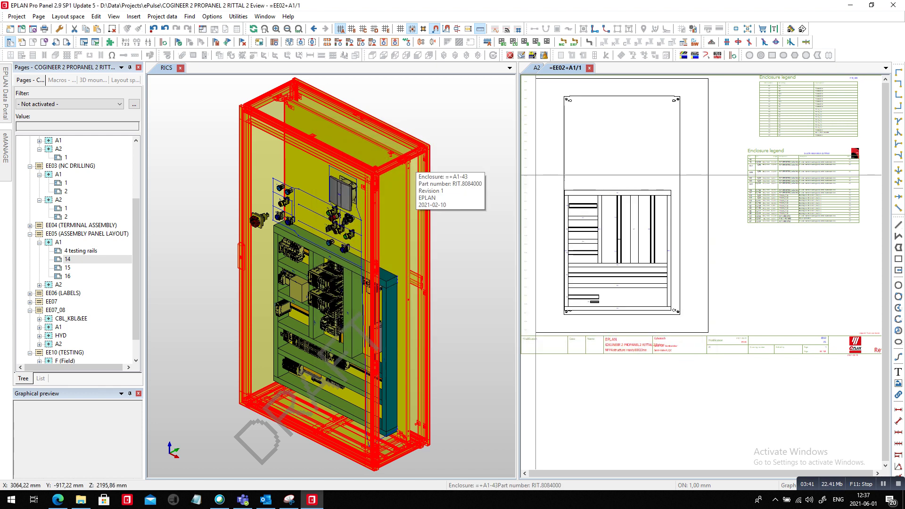
- Preview the generated drilling pages of A1 under EE03 (NC DRILLING)
left_click(415, 162)
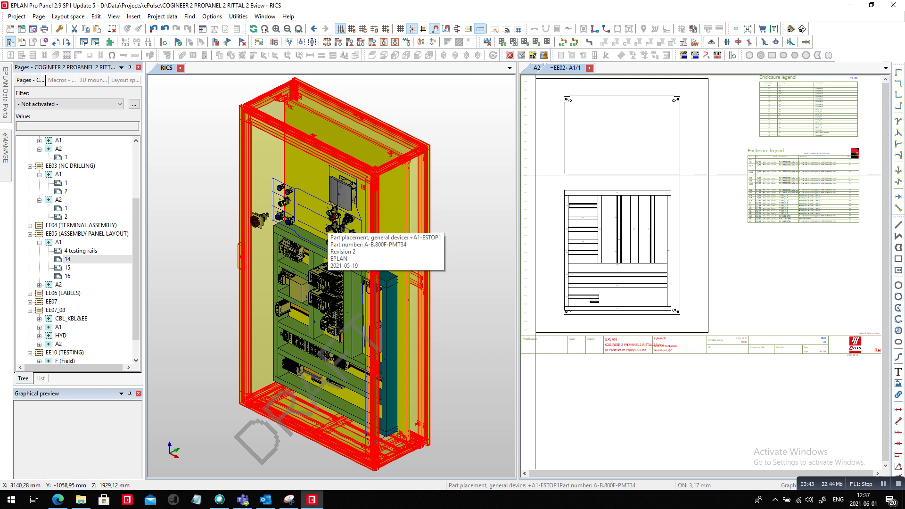
left_click(333, 217)
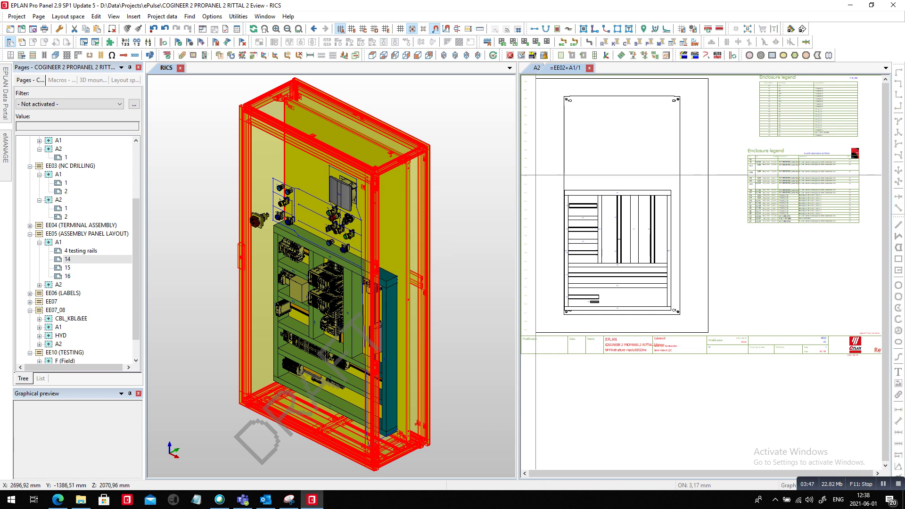
left_click(71, 165)
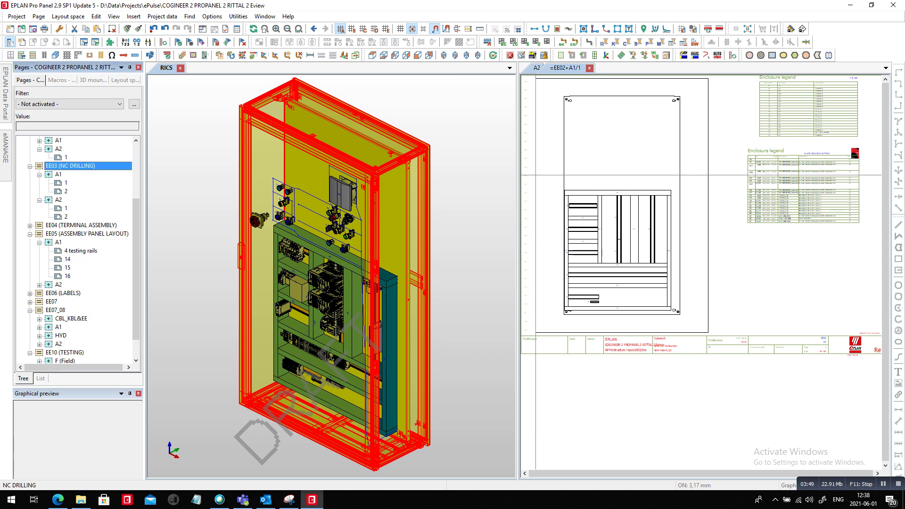
left_click(58, 174)
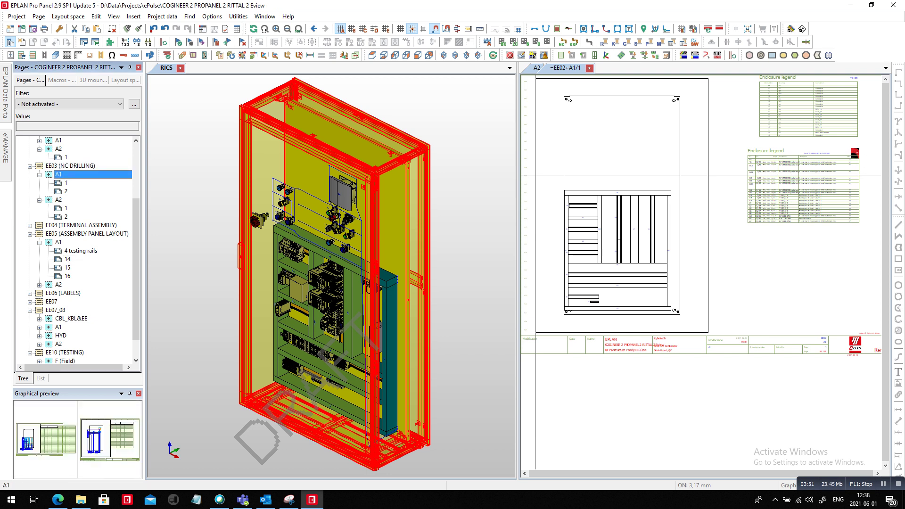
- Open drilling pages 1 and 2 of A1 under EE03 (NC DRILLING), and select the cut-out legend on page 2
double_click(46, 438)
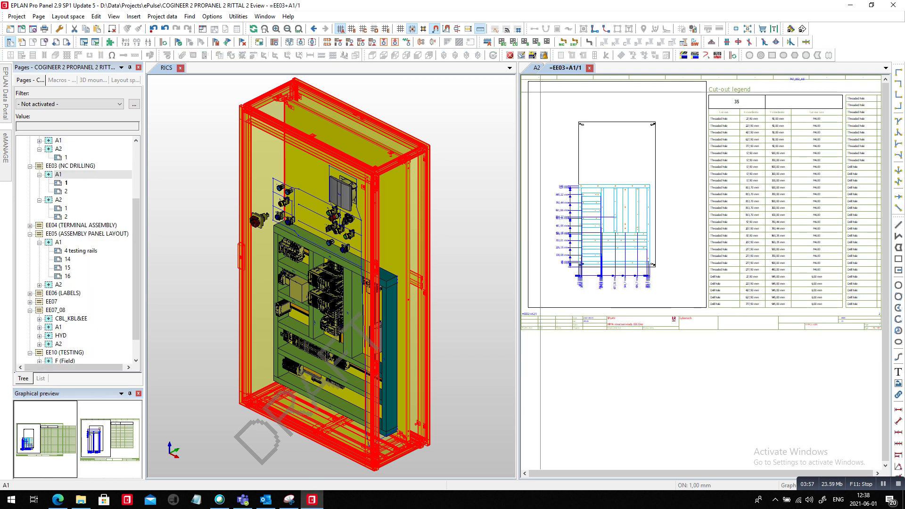
double_click(109, 439)
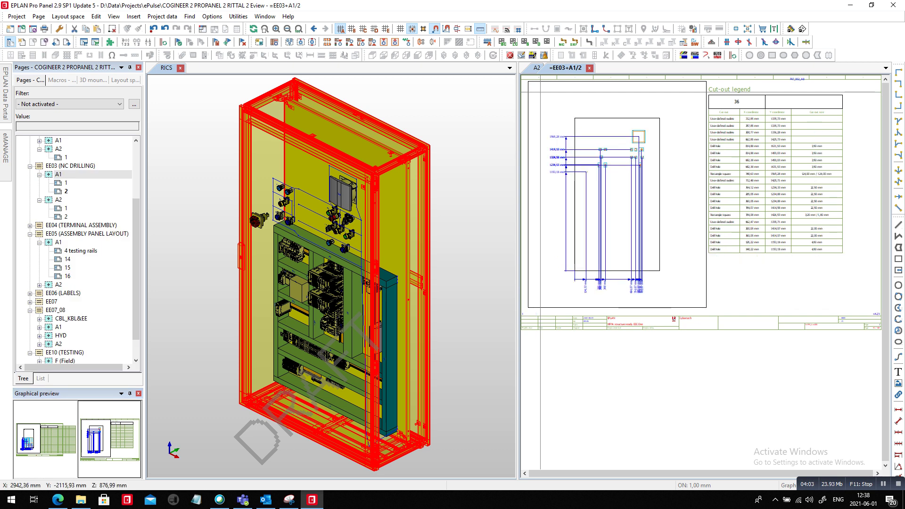
left_click(720, 89)
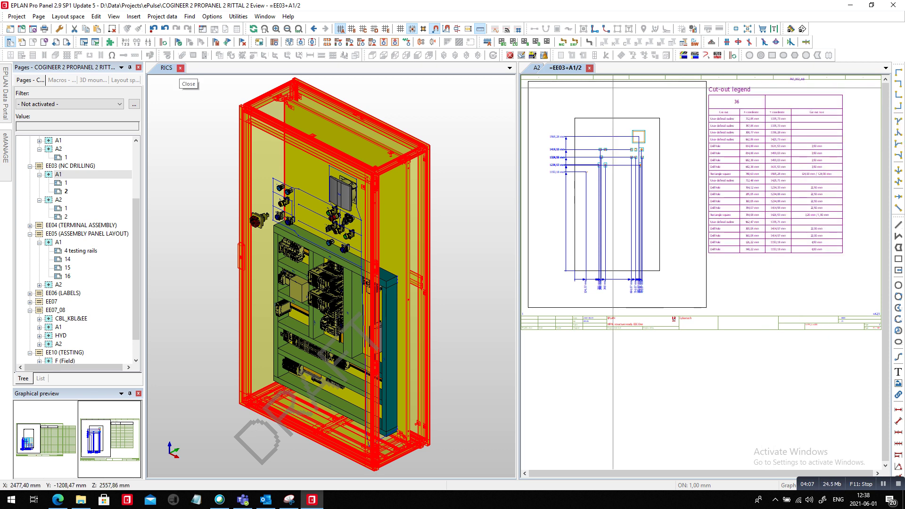
- Close the RICS 3D layout space and examine the cut-out legend of drilling page 2
left_click(179, 68)
left_click(180, 68)
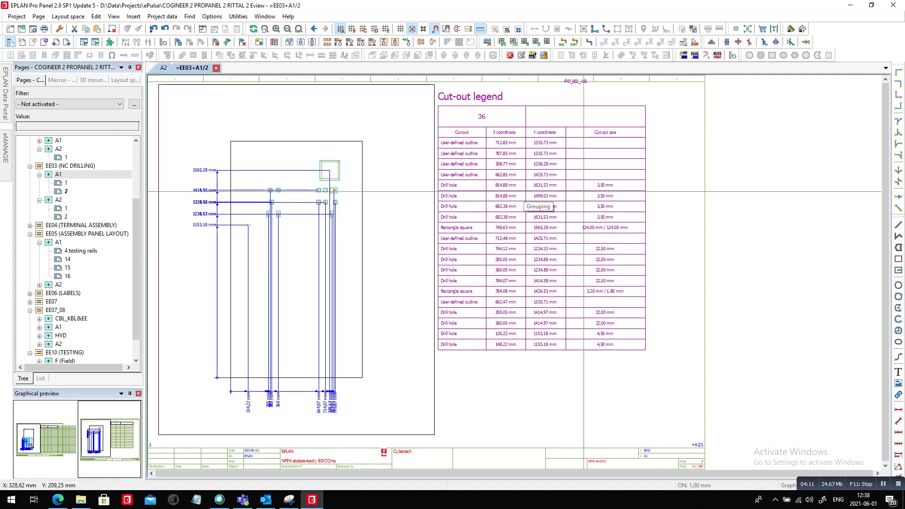
scroll(590, 197, "up", 2)
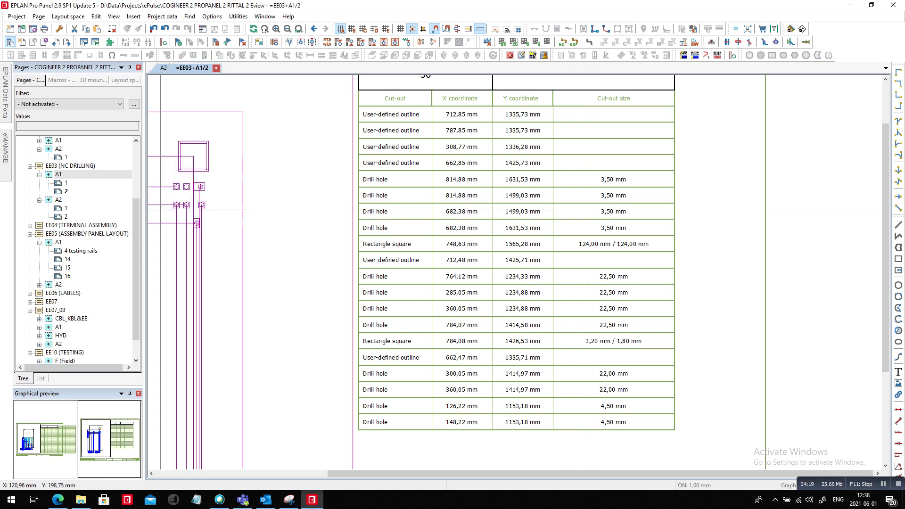
- Open drilling page 1 of A1 under EE03 and examine the coordinates and cut-out sizes in its legend
left_click(66, 182)
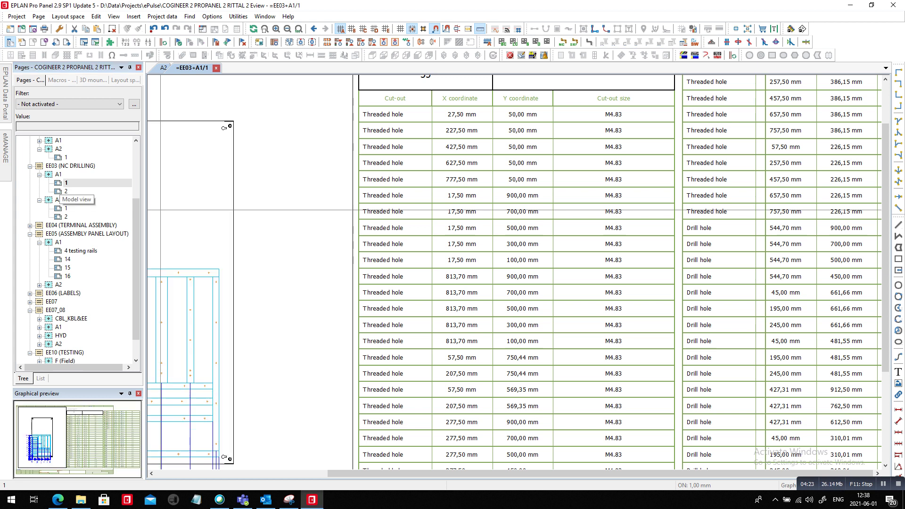
left_click(627, 217)
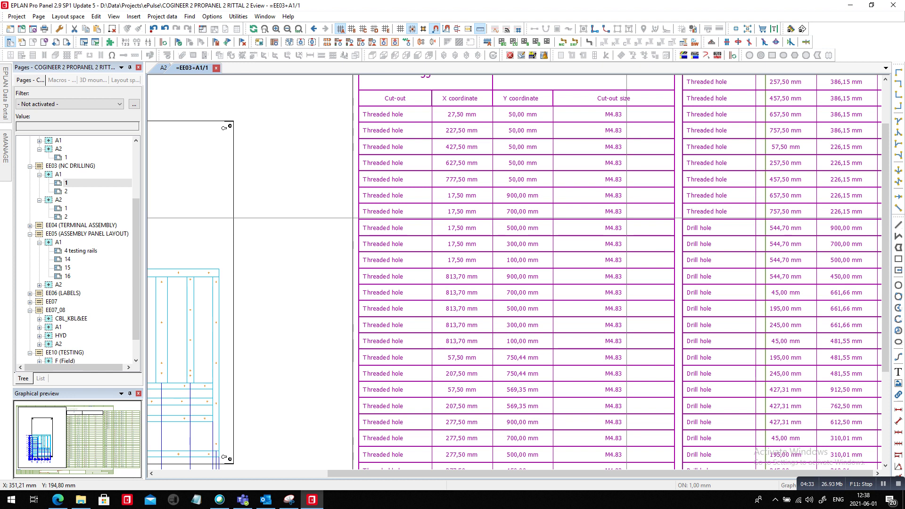
key("Escape")
scroll(321, 154, "down", 1)
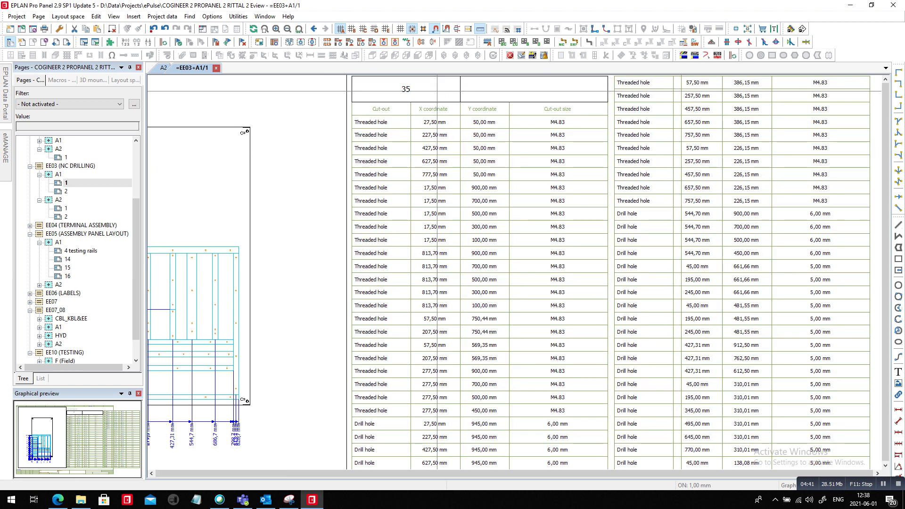
scroll(437, 91, "down", 1)
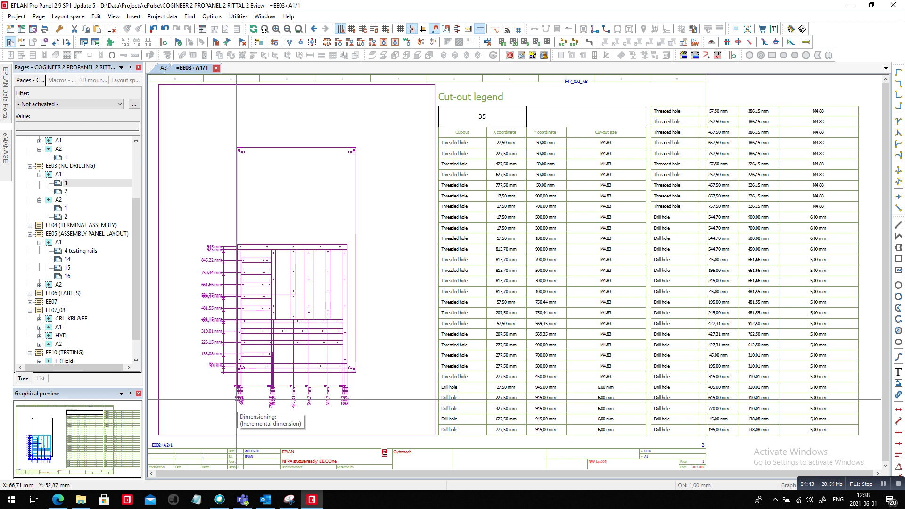
- Examine the dimensioned mounting plate drawing and the drill hole markers on its rails and ducts up close
scroll(370, 400, "up", 2)
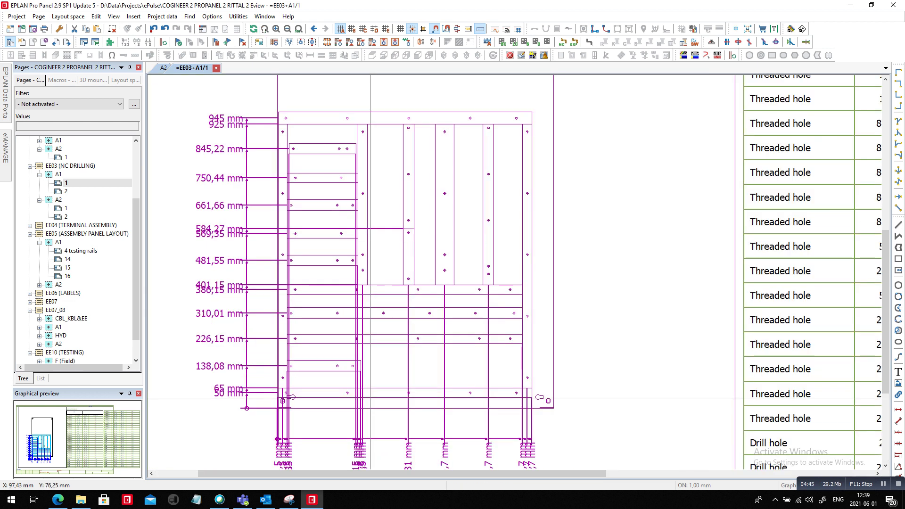
key("z")
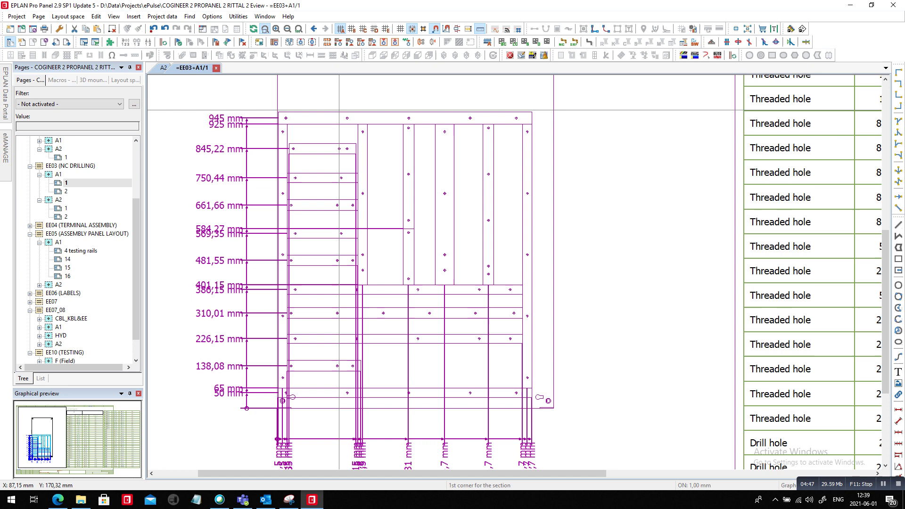
left_click(339, 110)
left_click(423, 170)
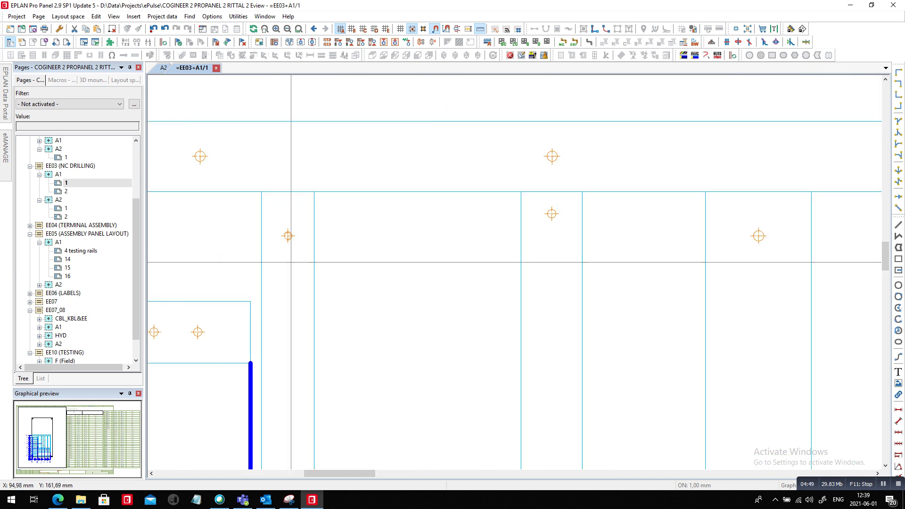
scroll(275, 242, "up", 4)
left_click_drag(284, 206, 328, 256)
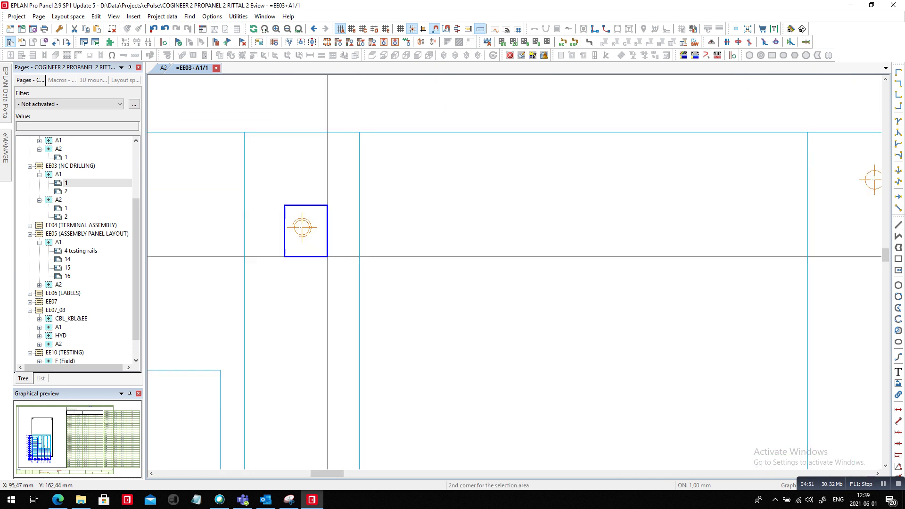
left_click(328, 257)
scroll(322, 257, "down", 3)
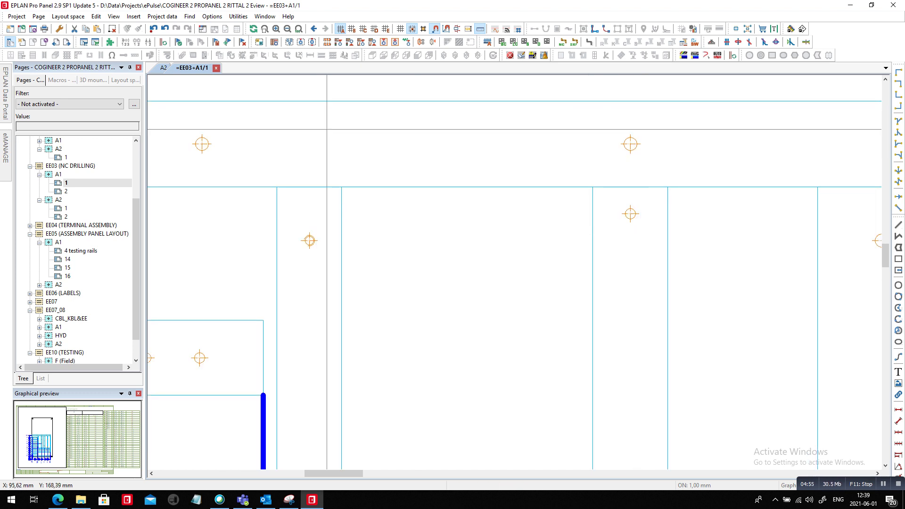
scroll(327, 135, "down", 5)
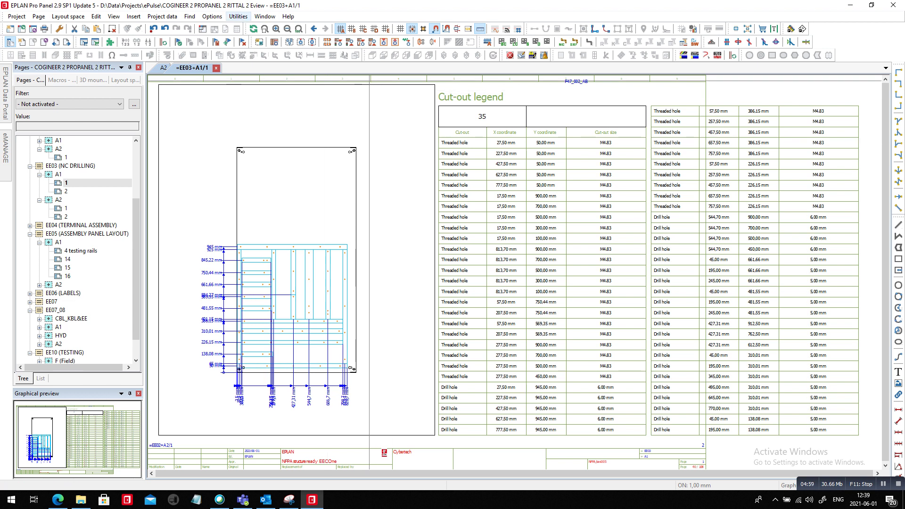
- Open the Rittal - Perforex LC / Secarex machining export and its Default machine settings
left_click(238, 16)
mouse_move(250, 28)
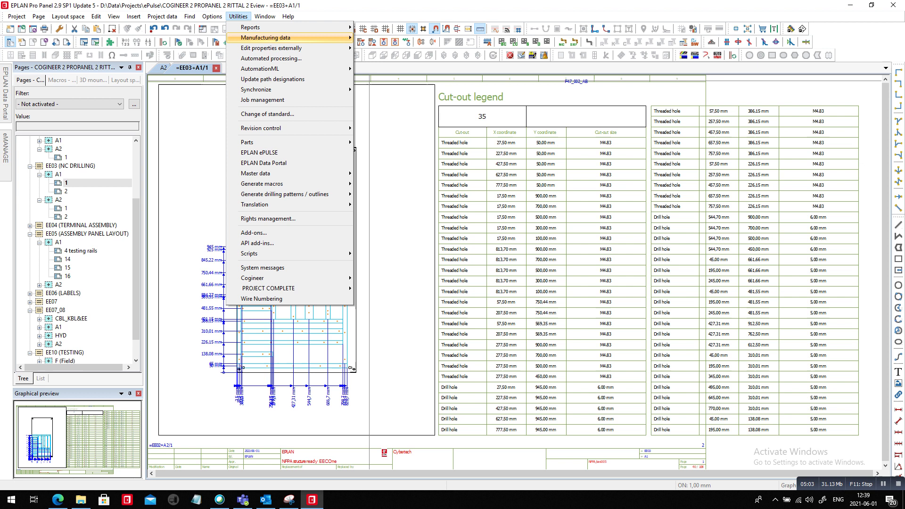
mouse_move(283, 37)
mouse_move(389, 80)
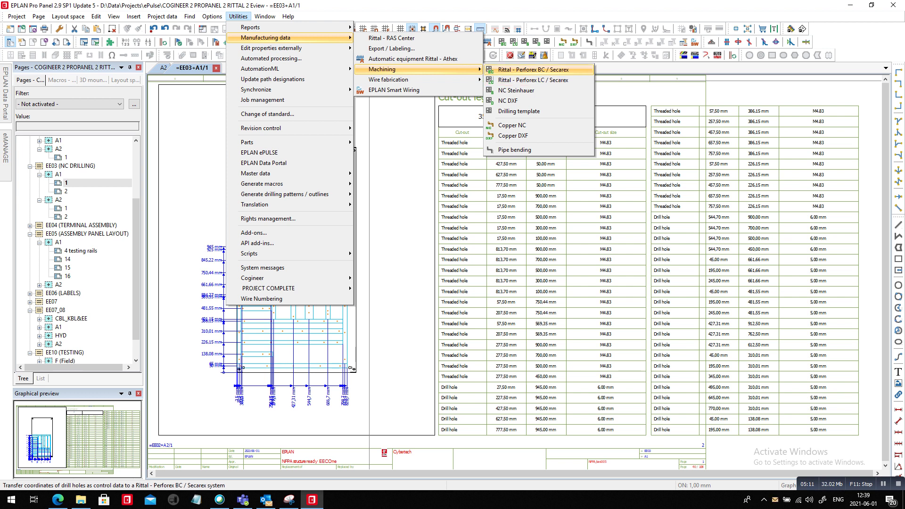
key("Return")
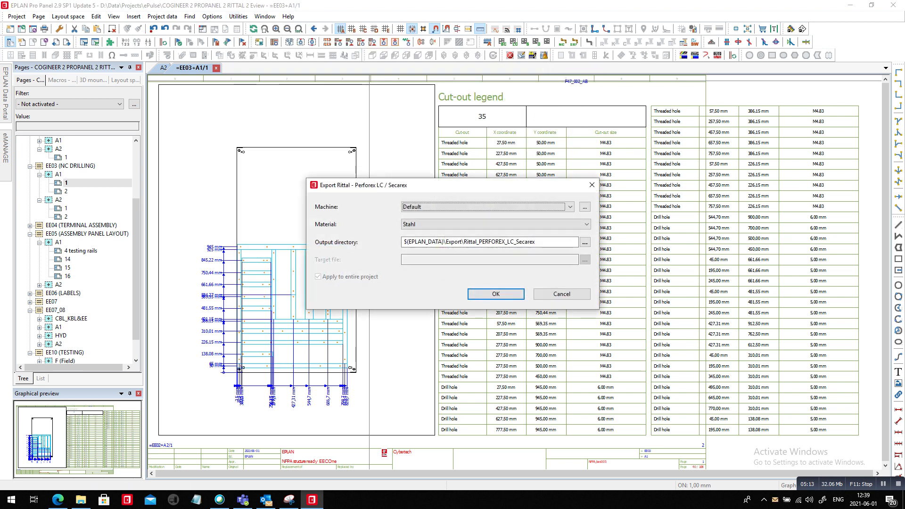
left_click(584, 207)
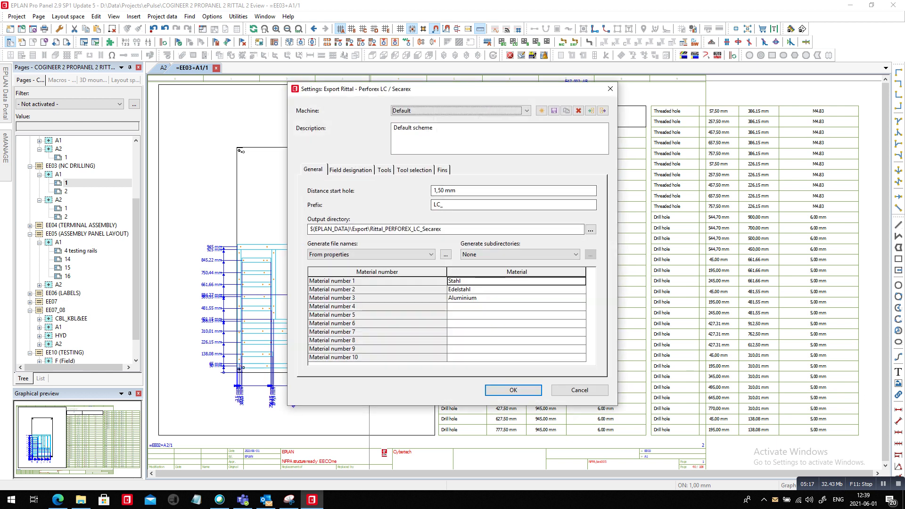
- Review the machine's tools and tool selection settings, keep the Default machine scheme, and cancel both the settings and the export
left_click(383, 170)
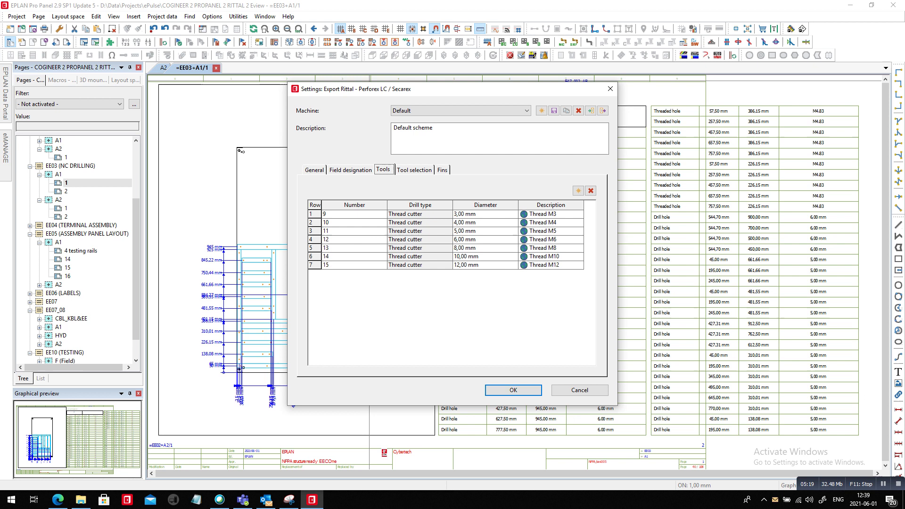
key("ctrl+Tab")
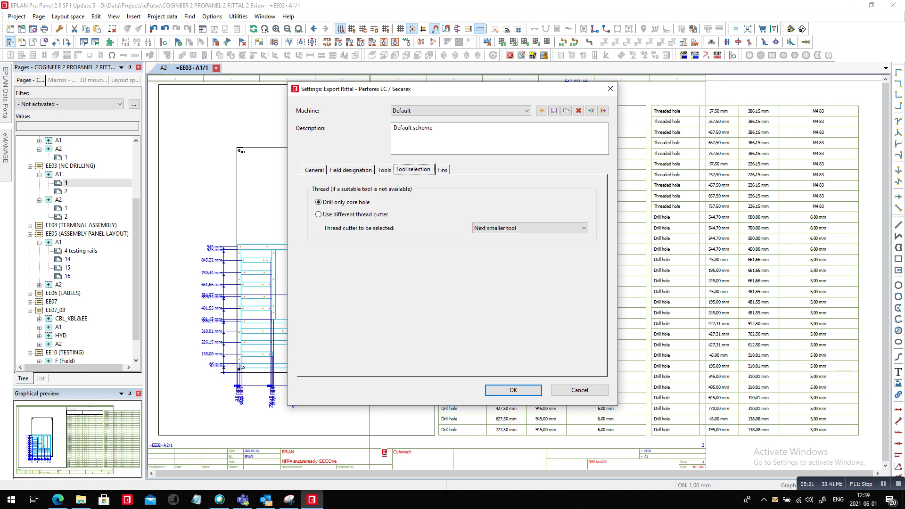
left_click(350, 169)
left_click(383, 169)
left_click(460, 110)
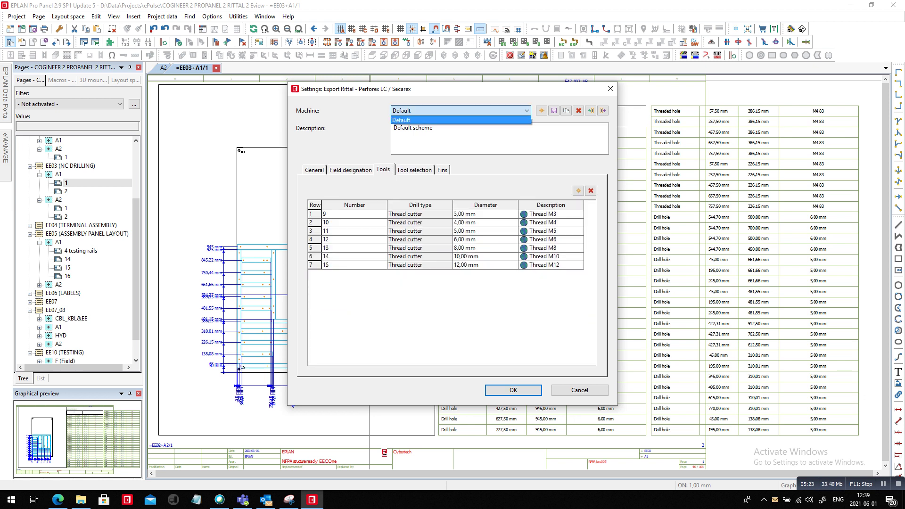
left_click(460, 119)
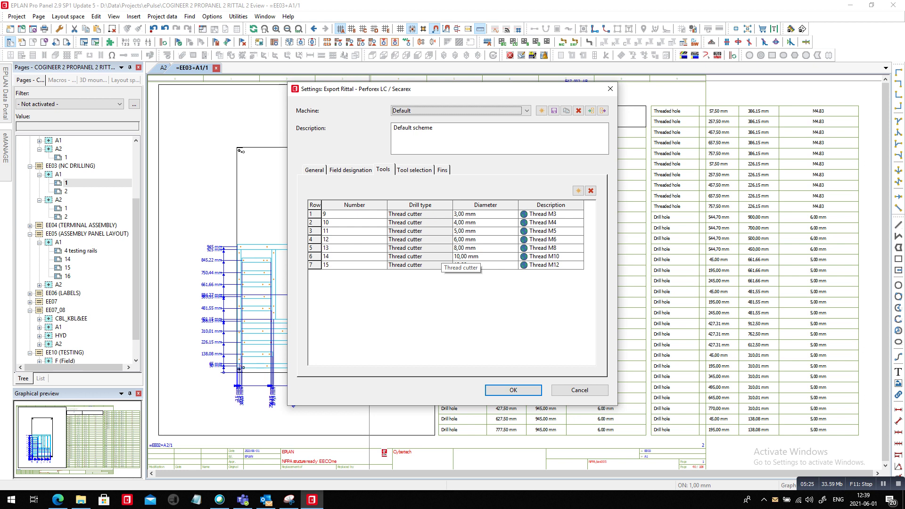
left_click(579, 390)
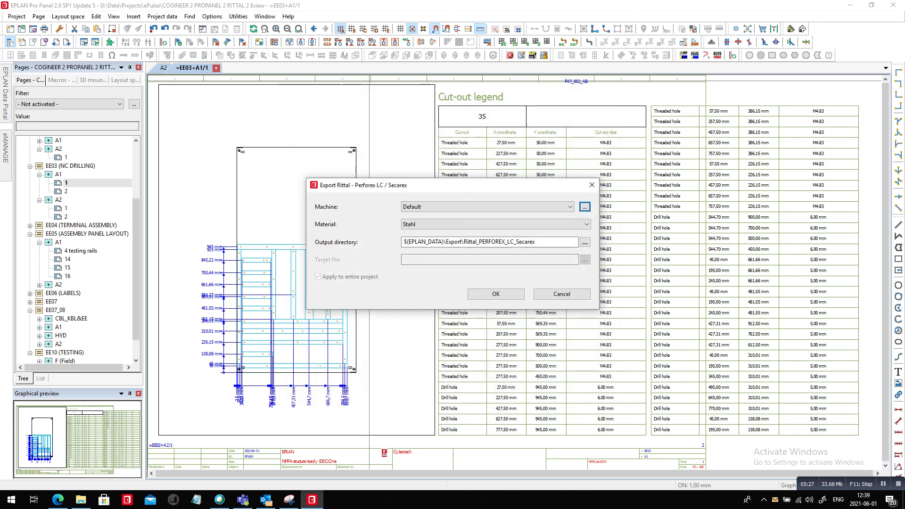
left_click(547, 295)
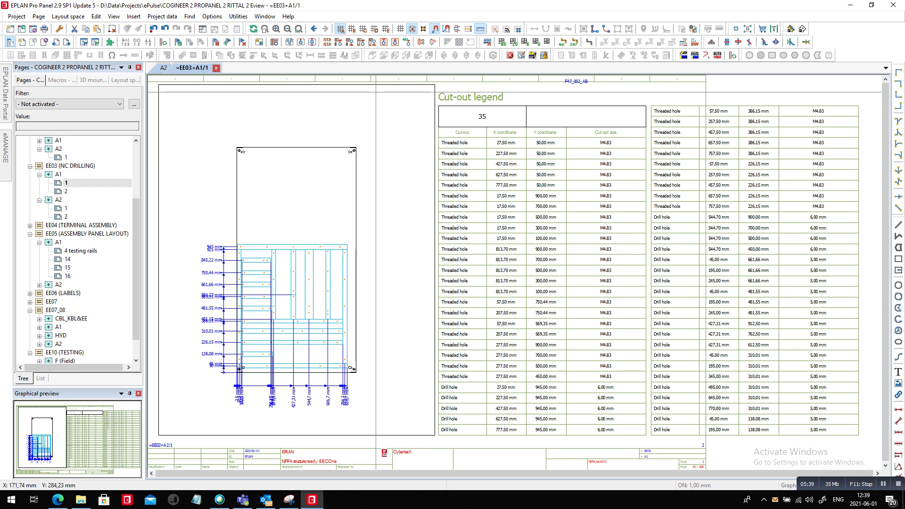
- Switch to the browser to view drilling page 1 in eVIEW and Manufacturing on the EPLAN Value Chain page, returning to EPLAN Pro Panel
key("alt+Tab")
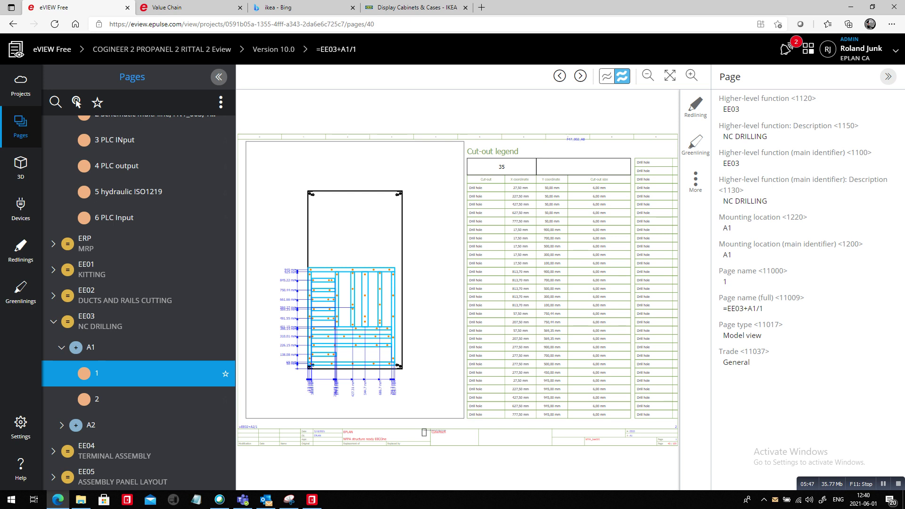
key("alt+Tab")
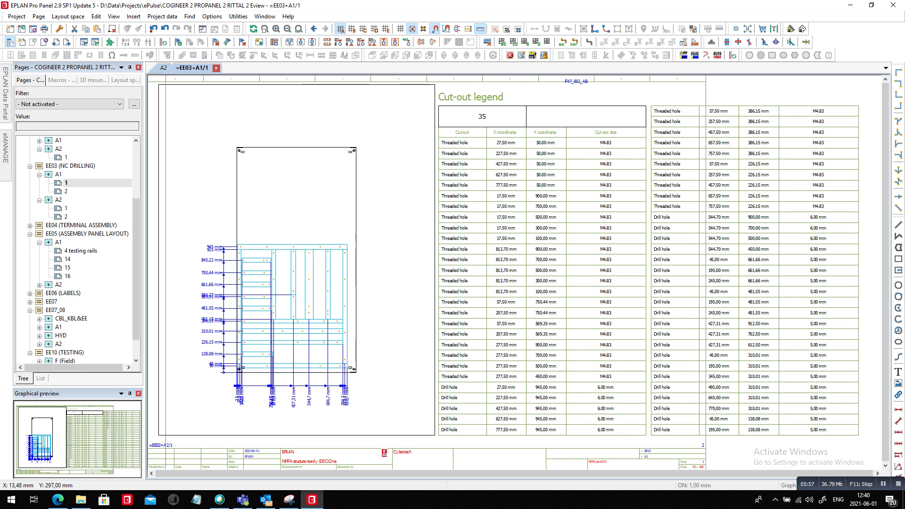
key("alt+Tab")
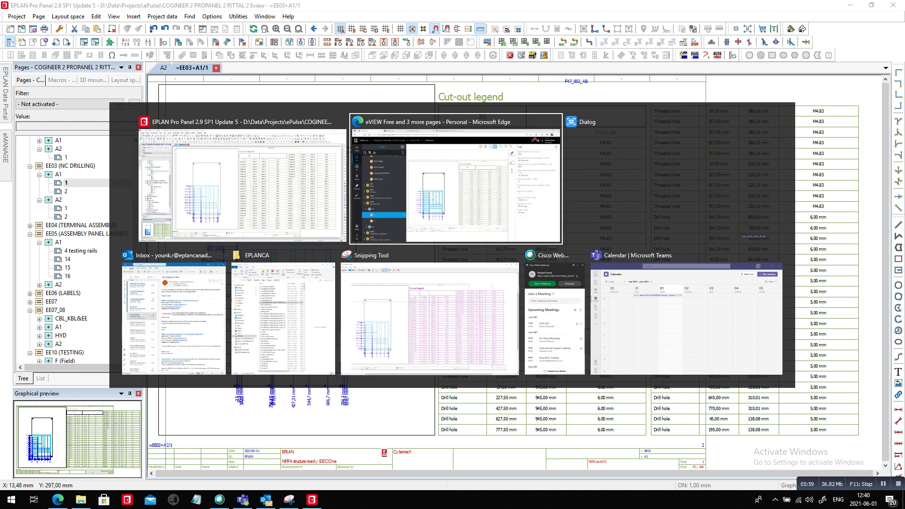
key("ctrl+Tab")
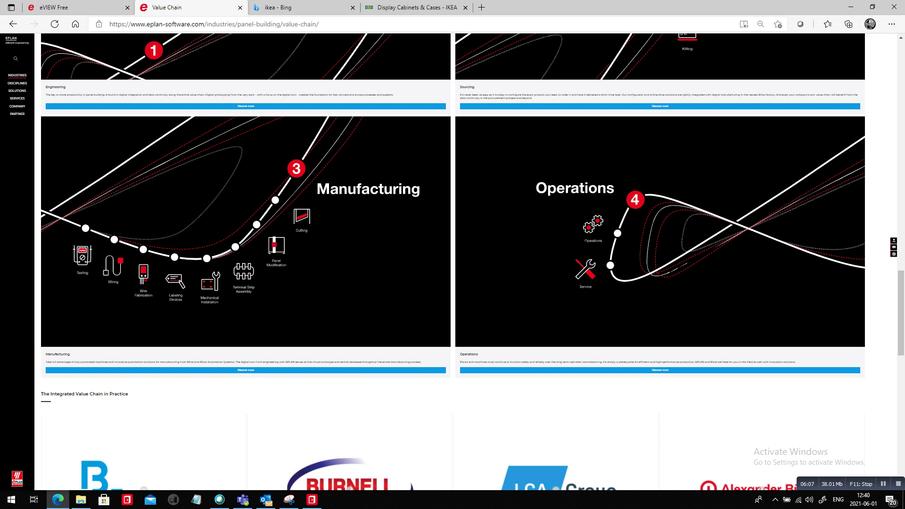
key("alt+Tab")
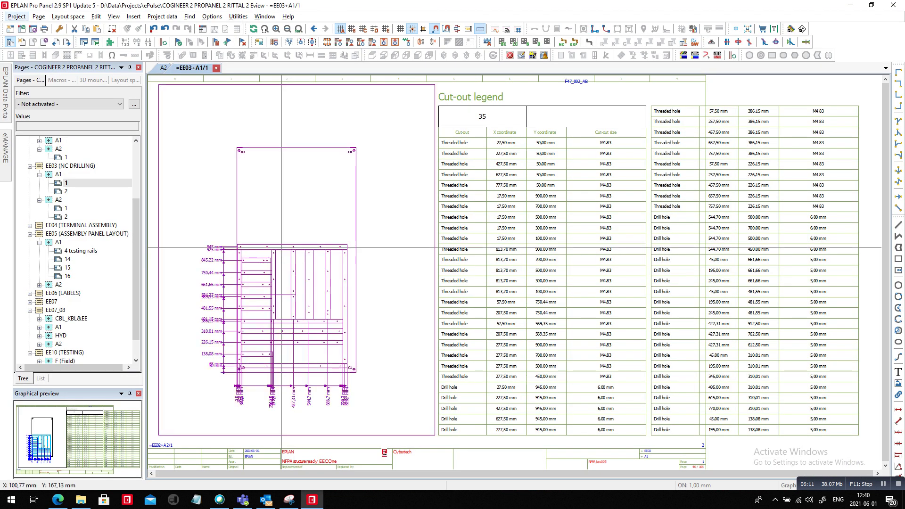
- Open the title page / cover sheet of EAA&INFO under CA1 and examine its Manufacturing value chain image
scroll(75, 250, "up", 4)
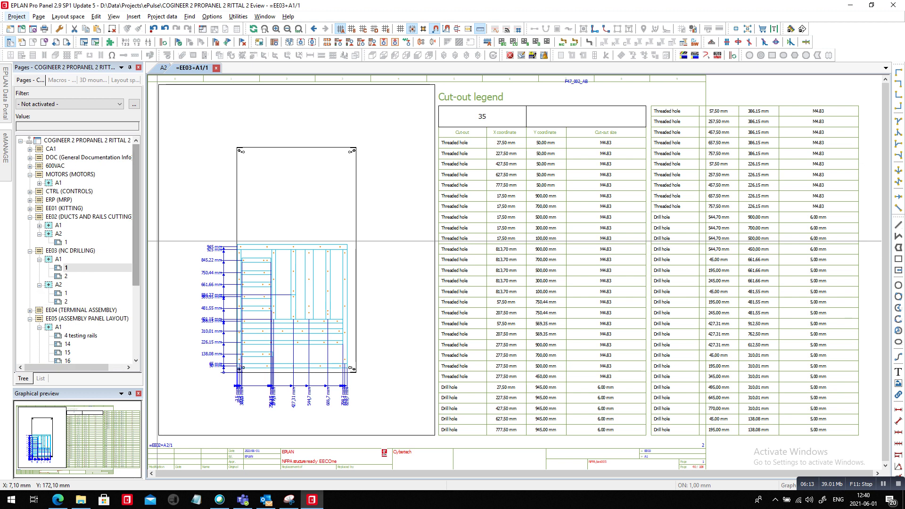
double_click(50, 149)
left_click(69, 157)
double_click(69, 157)
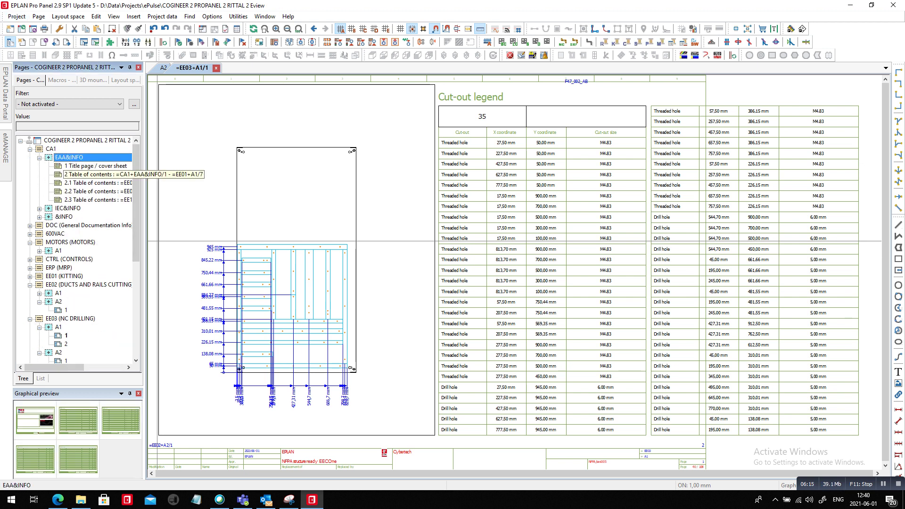
double_click(95, 166)
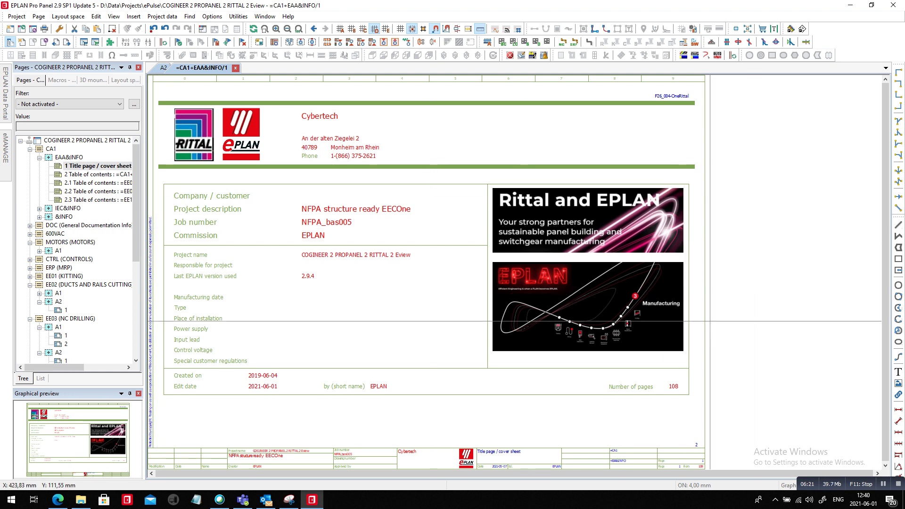
scroll(693, 359, "up", 4)
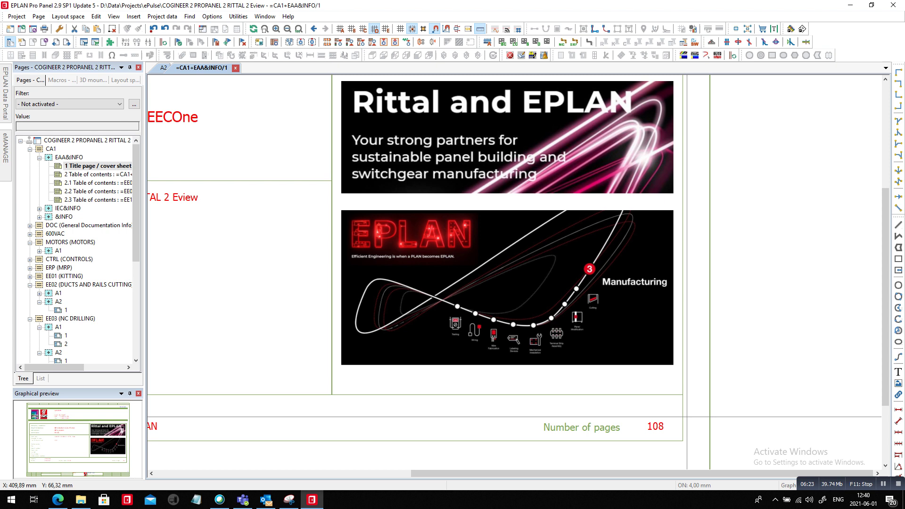